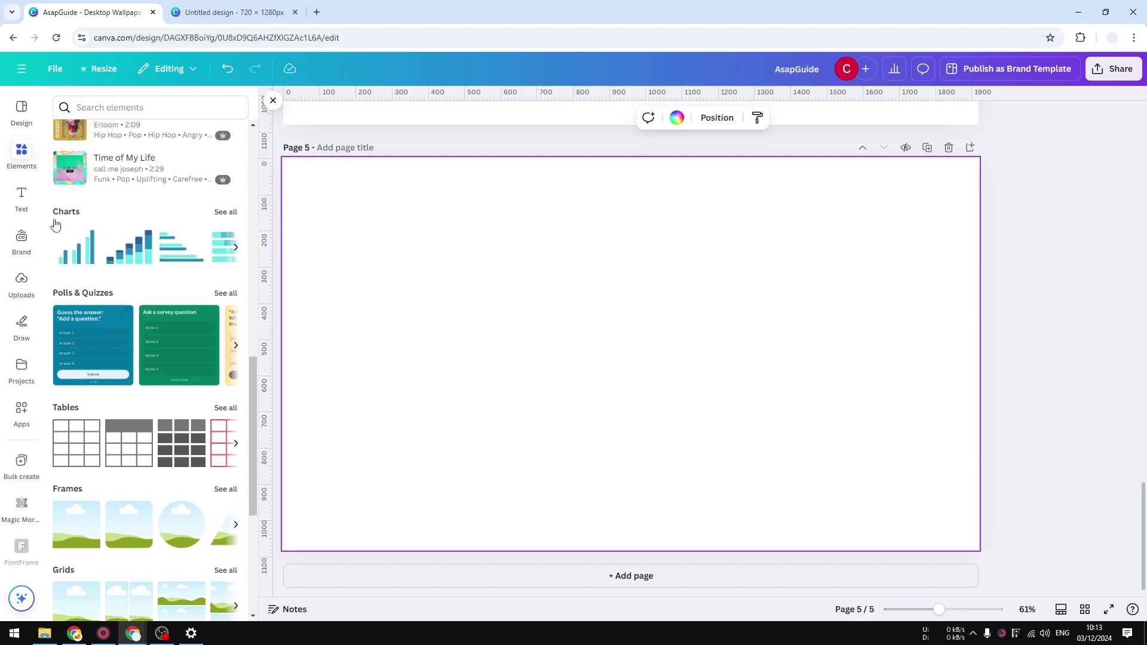
Insert a multi-series line chart on page 5 and set Item 2's Series 2 value to 35
{"action": "left_click", "coordinate": [226, 212]}
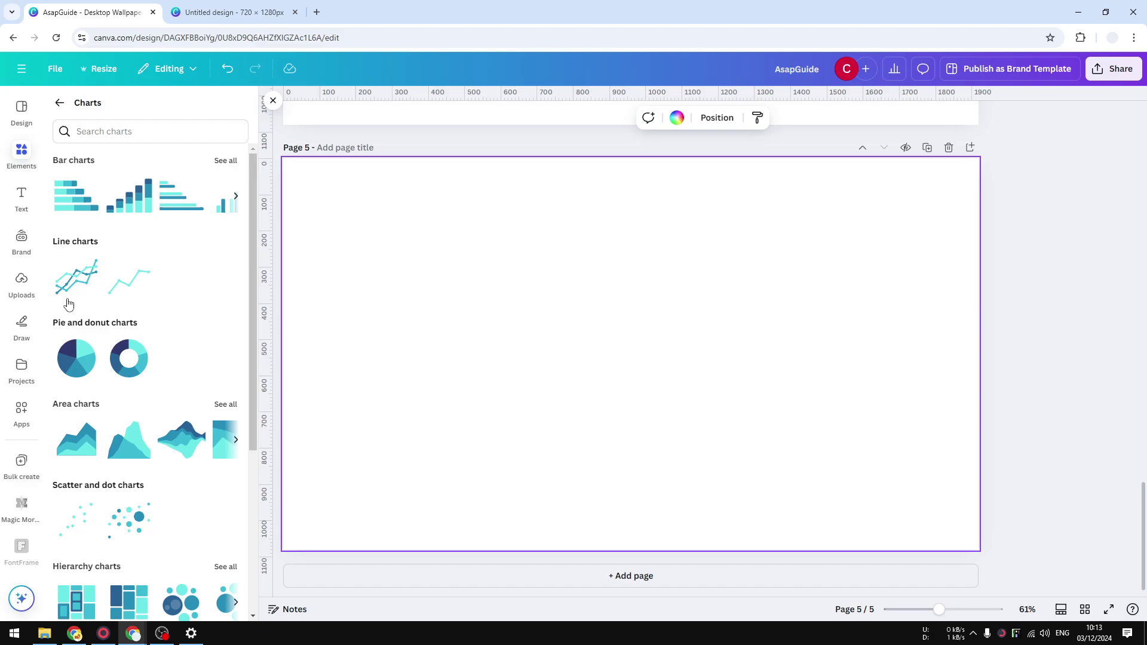
{"action": "left_click", "coordinate": [79, 280]}
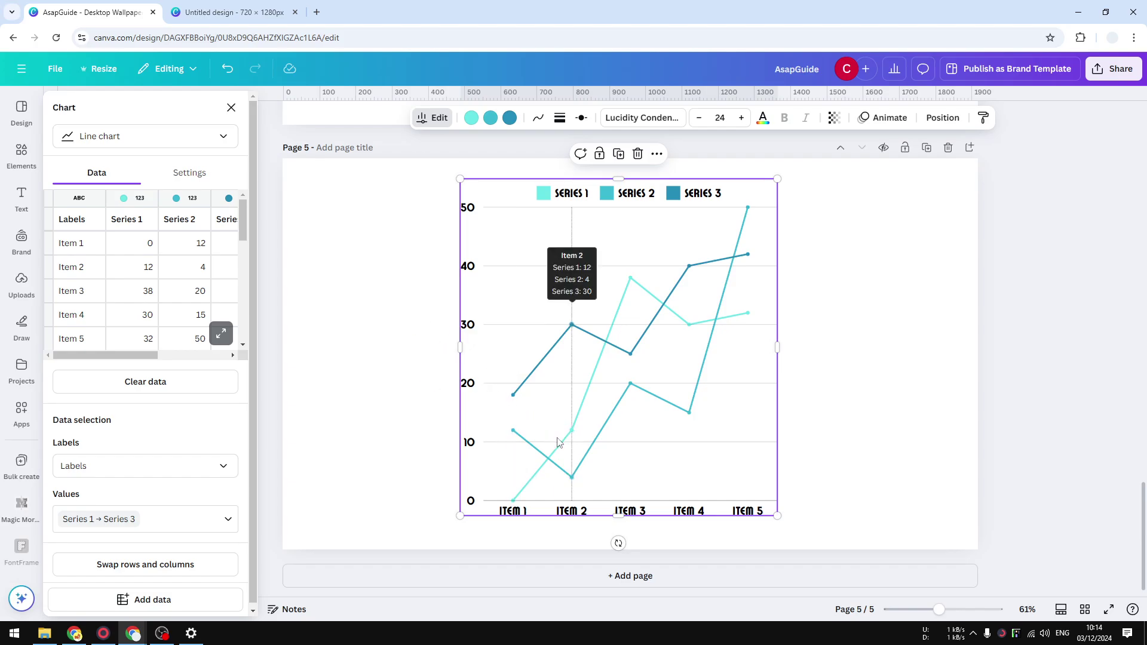
{"action": "left_click", "coordinate": [185, 273]}
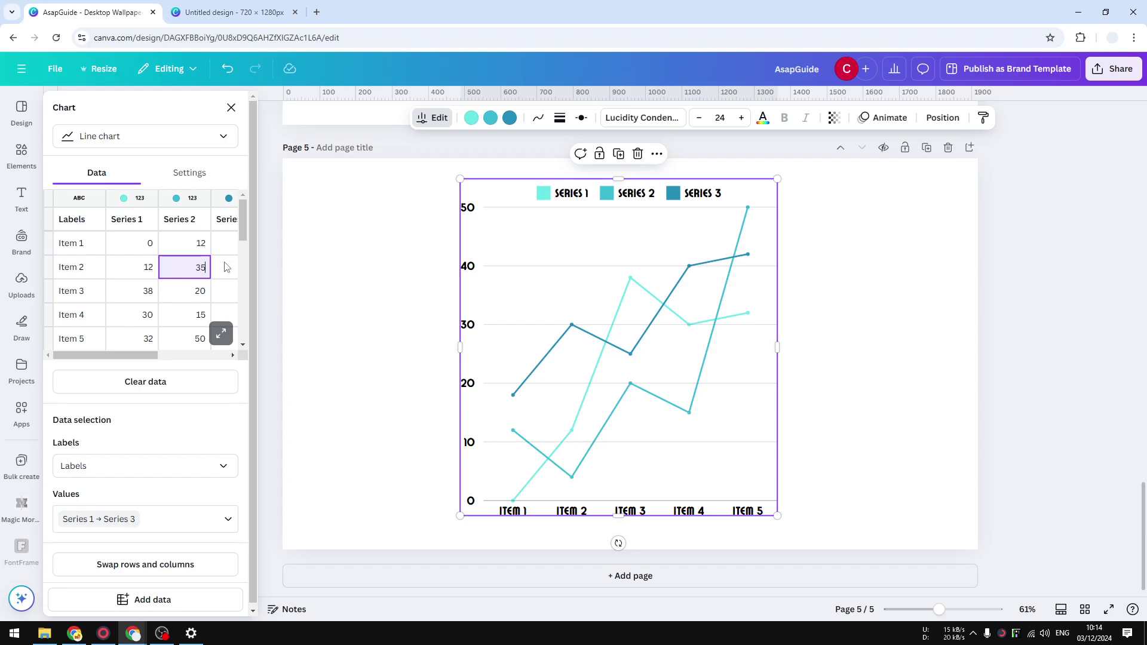
{"action": "key", "text": "Return"}
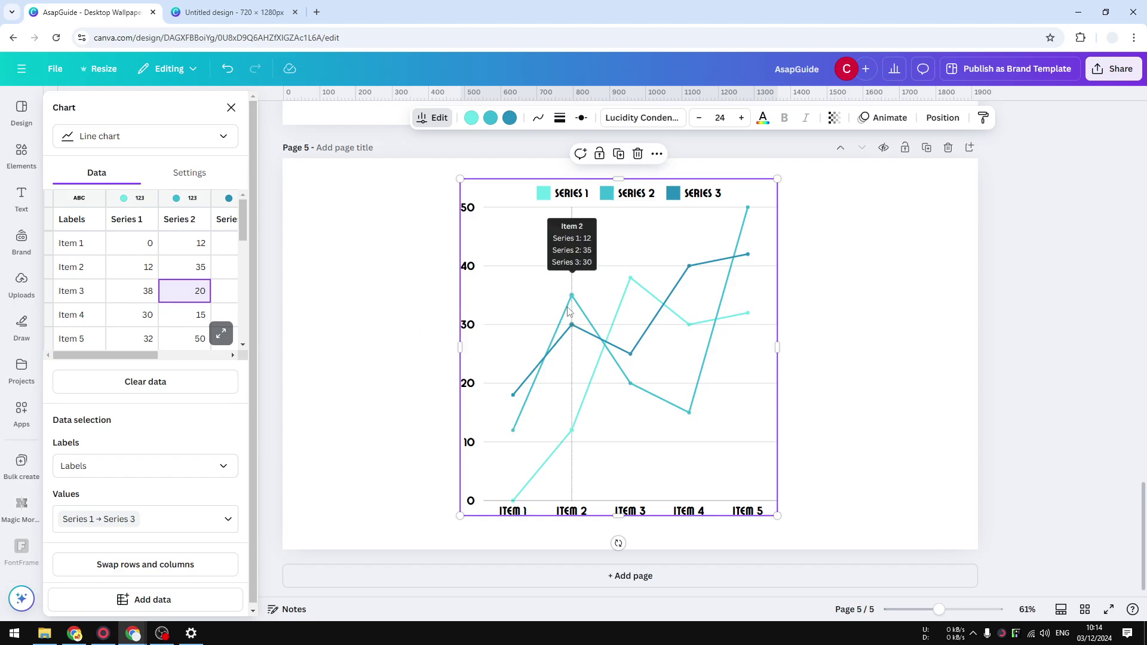
Try Series 1 as the source of the chart's labels and return the selection to Labels
{"action": "scroll", "coordinate": [143, 406], "scroll_direction": "down", "scroll_amount": 1}
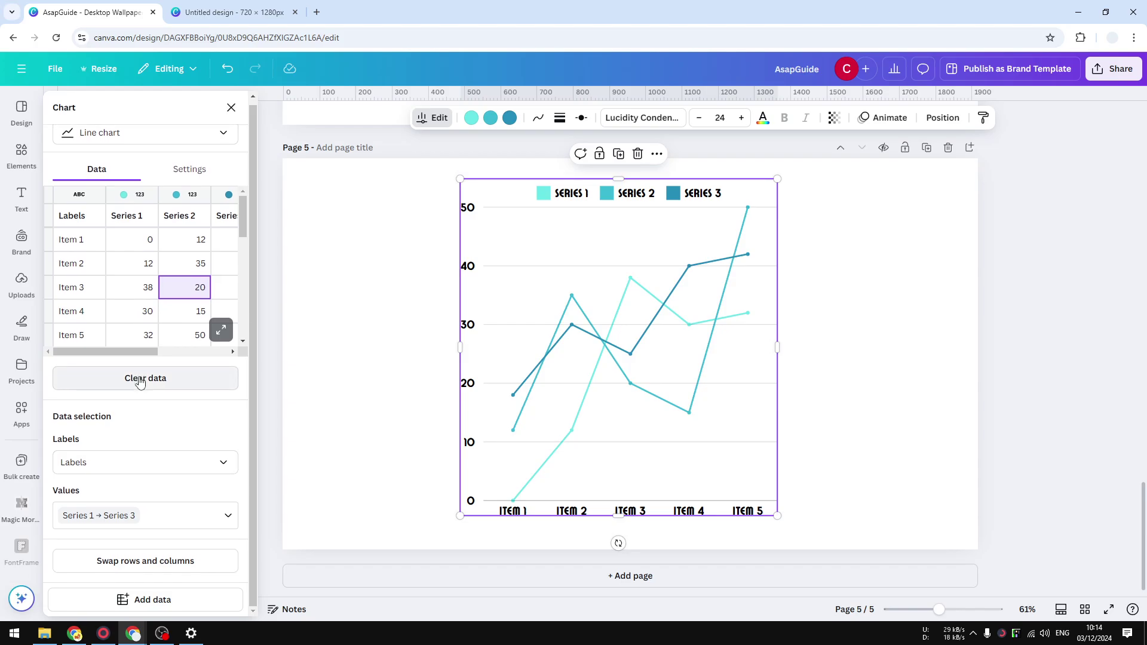
{"action": "left_click", "coordinate": [151, 466]}
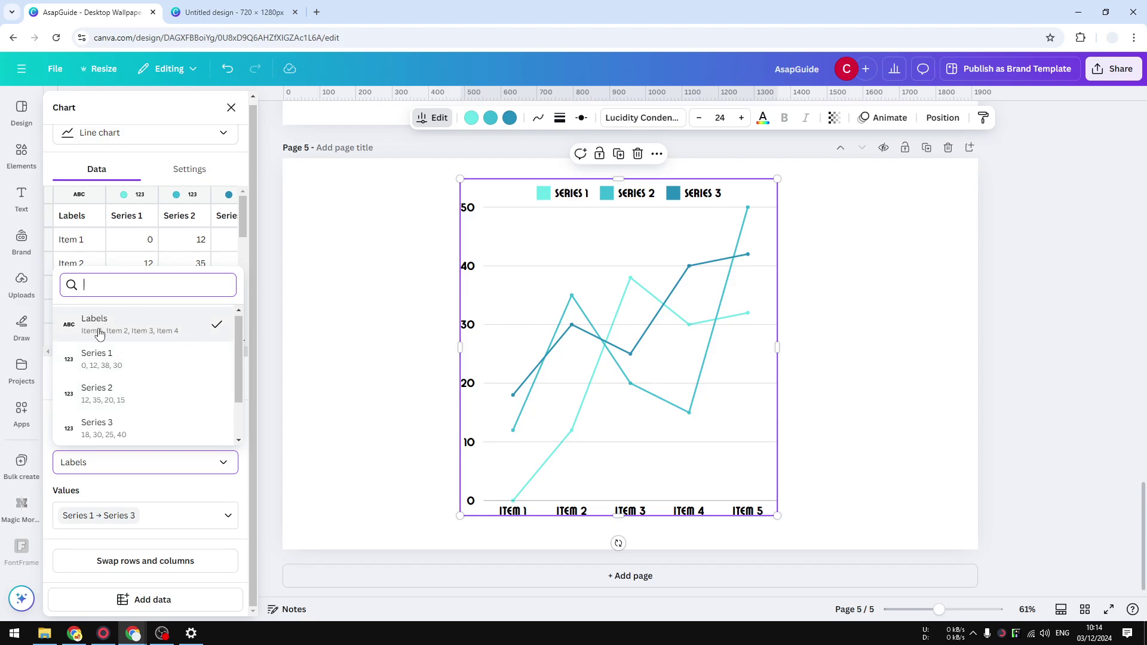
{"action": "left_click", "coordinate": [112, 366]}
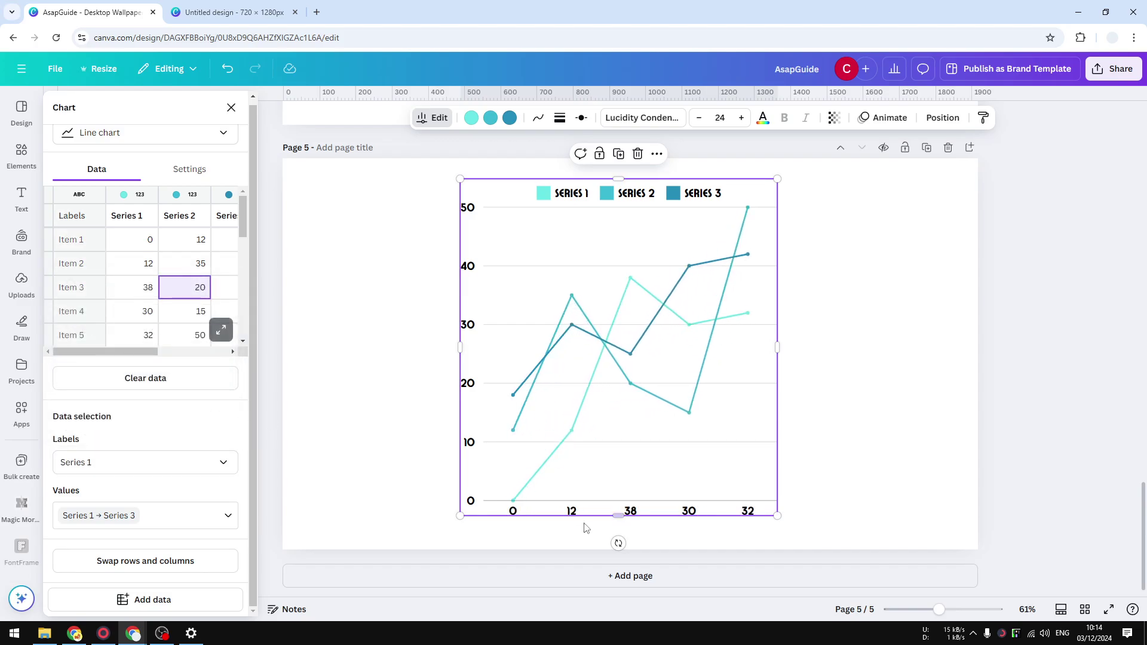
{"action": "left_click", "coordinate": [133, 463]}
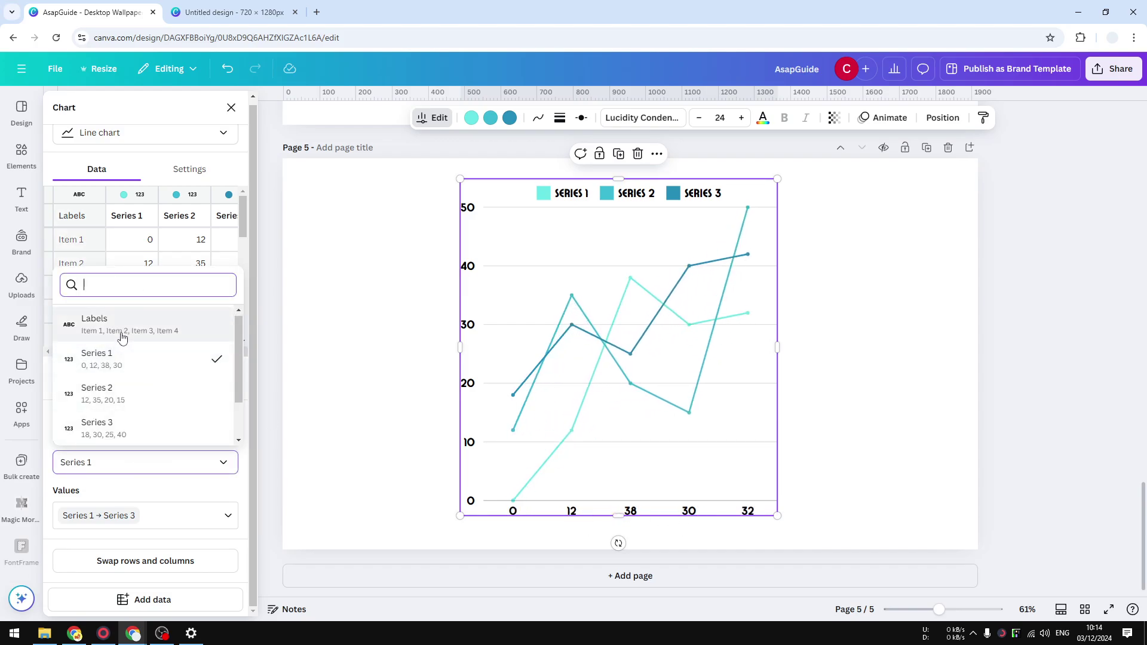
{"action": "left_click", "coordinate": [134, 326]}
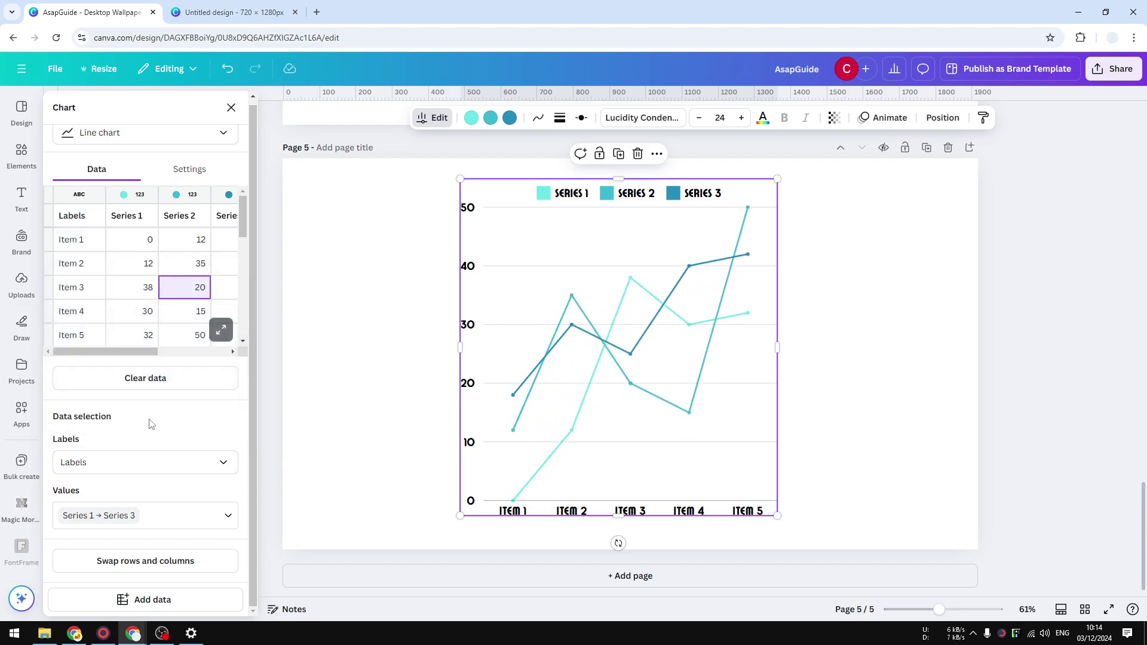
Exclude Series 2 and Series 3 from the chart's values and include both again
{"action": "left_click", "coordinate": [223, 516]}
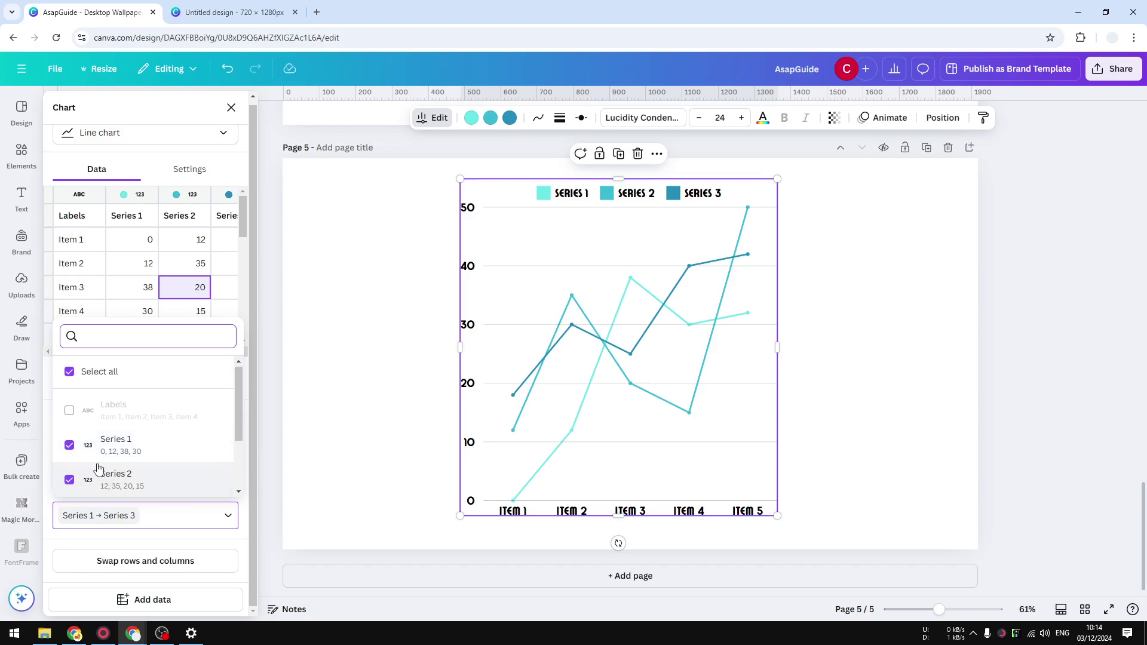
{"action": "scroll", "coordinate": [110, 466], "scroll_direction": "down", "scroll_amount": 2}
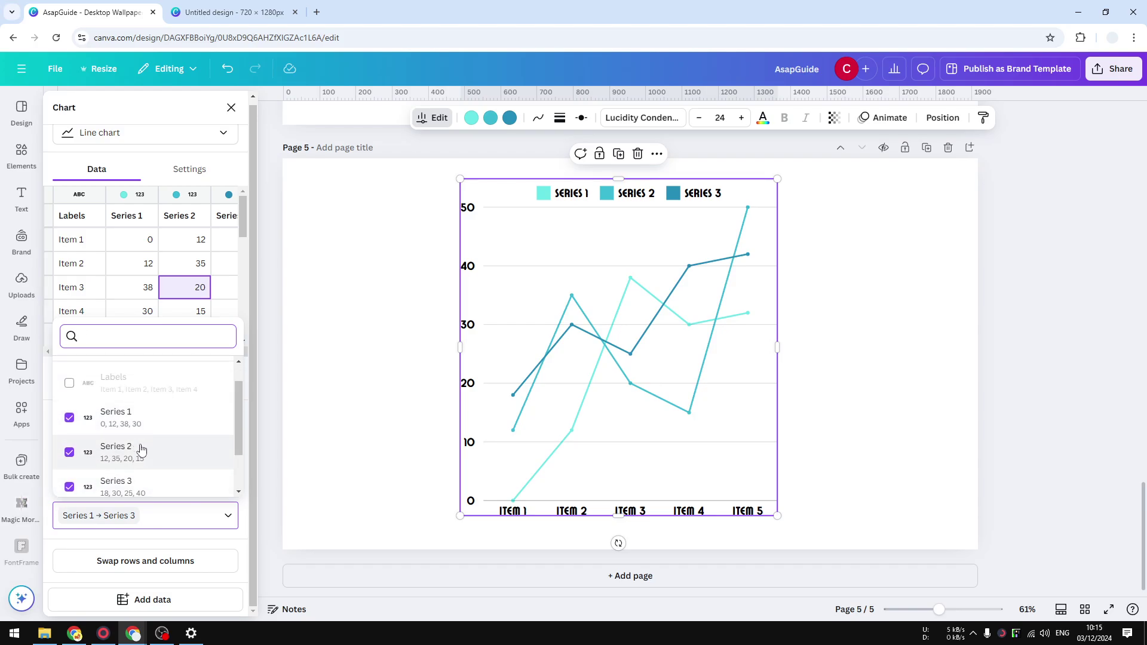
{"action": "left_click", "coordinate": [120, 429]}
{"action": "left_click", "coordinate": [152, 396]}
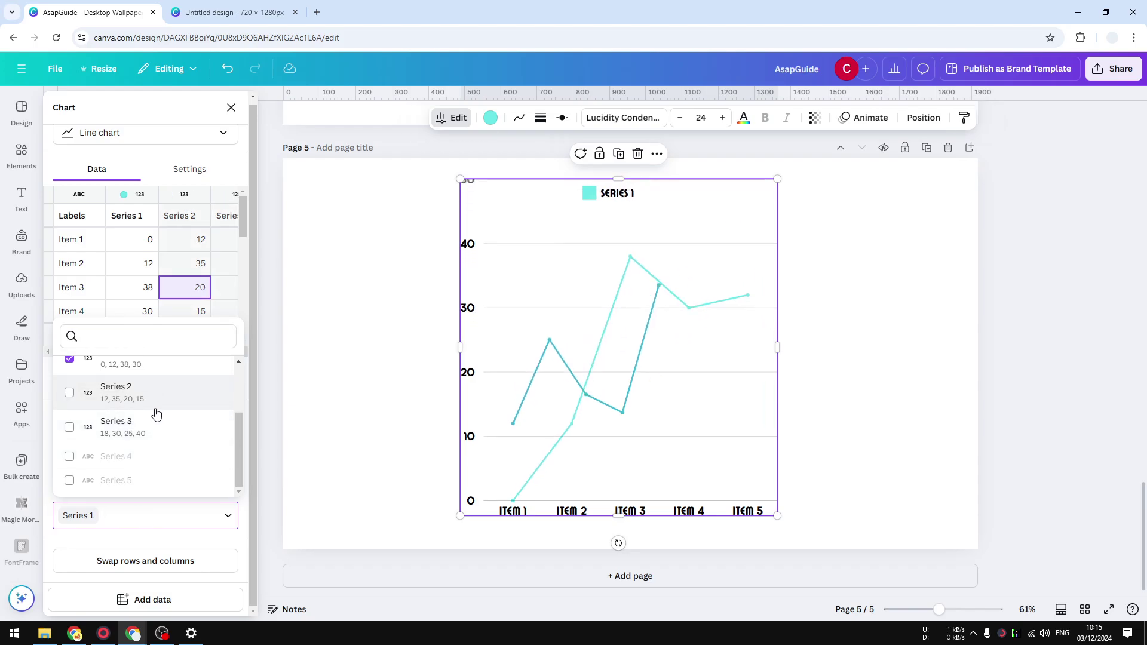
{"action": "left_click", "coordinate": [120, 393]}
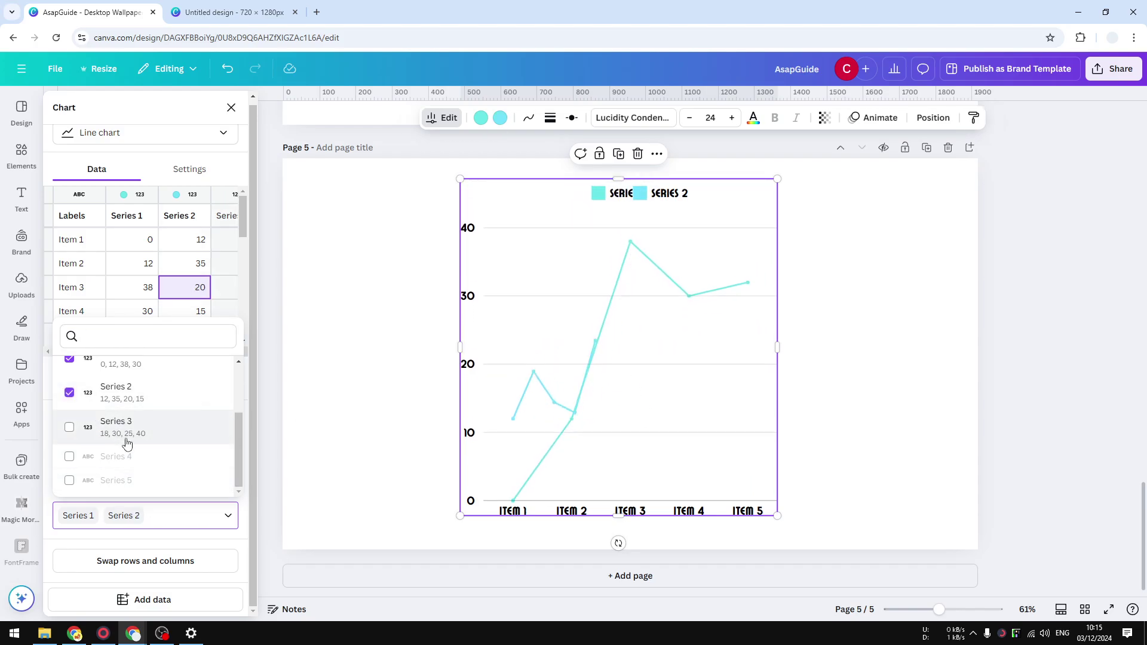
{"action": "left_click", "coordinate": [127, 429]}
{"action": "left_click", "coordinate": [213, 521]}
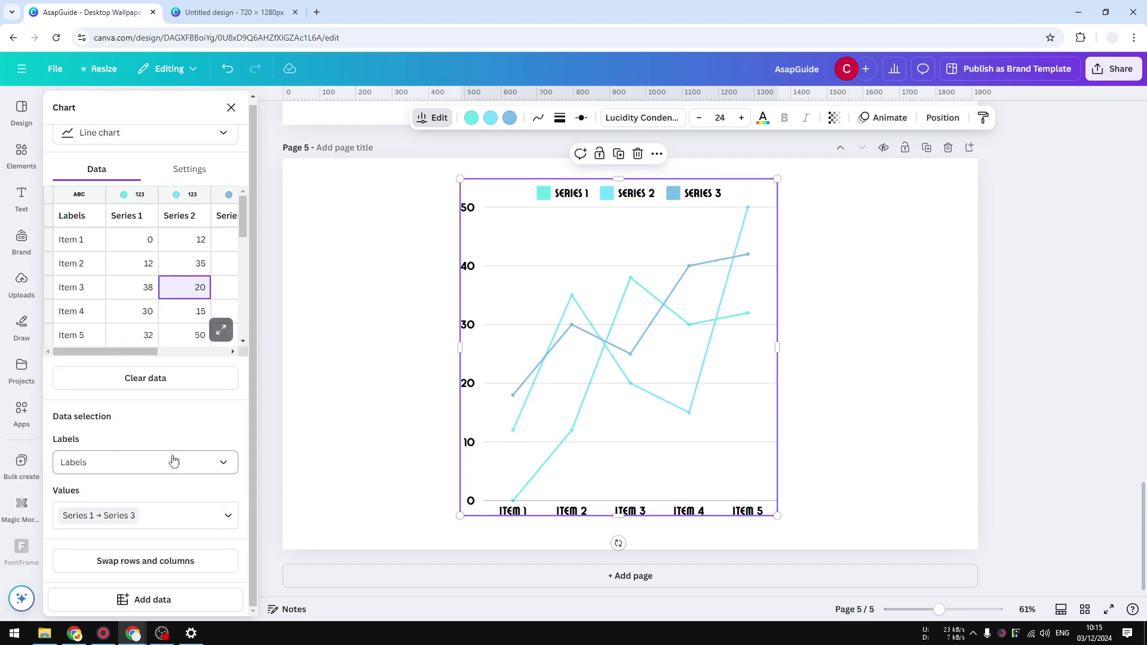
Turn the chart's axis labels, legend and grid lines off and back on, one at a time
{"action": "left_click", "coordinate": [188, 176]}
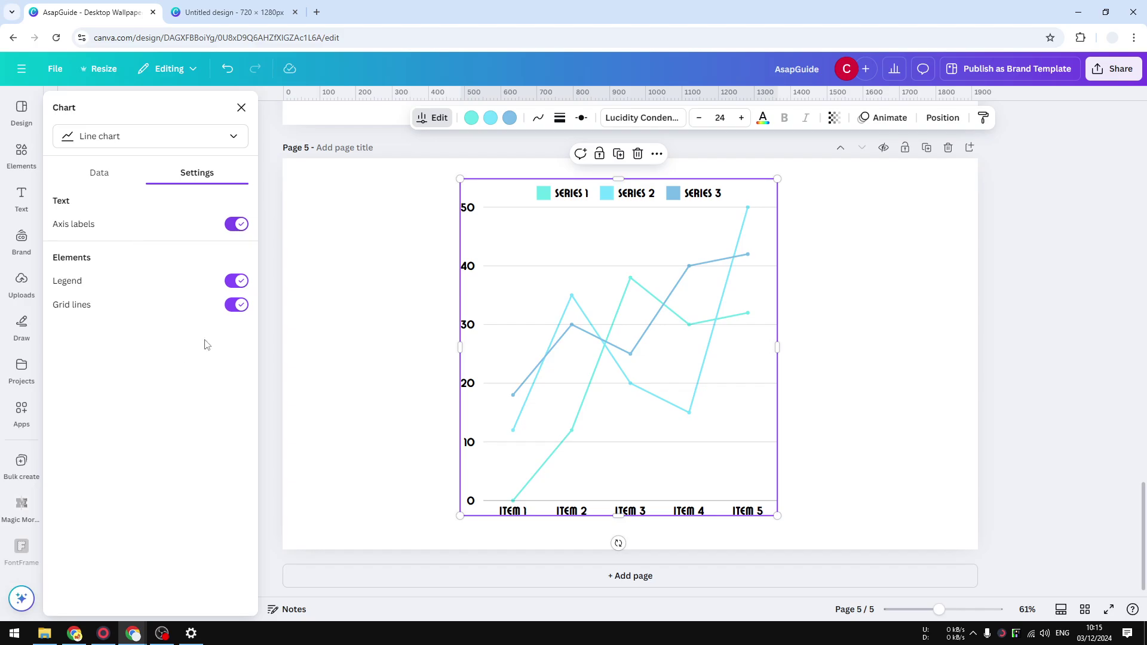
{"action": "left_click", "coordinate": [237, 225]}
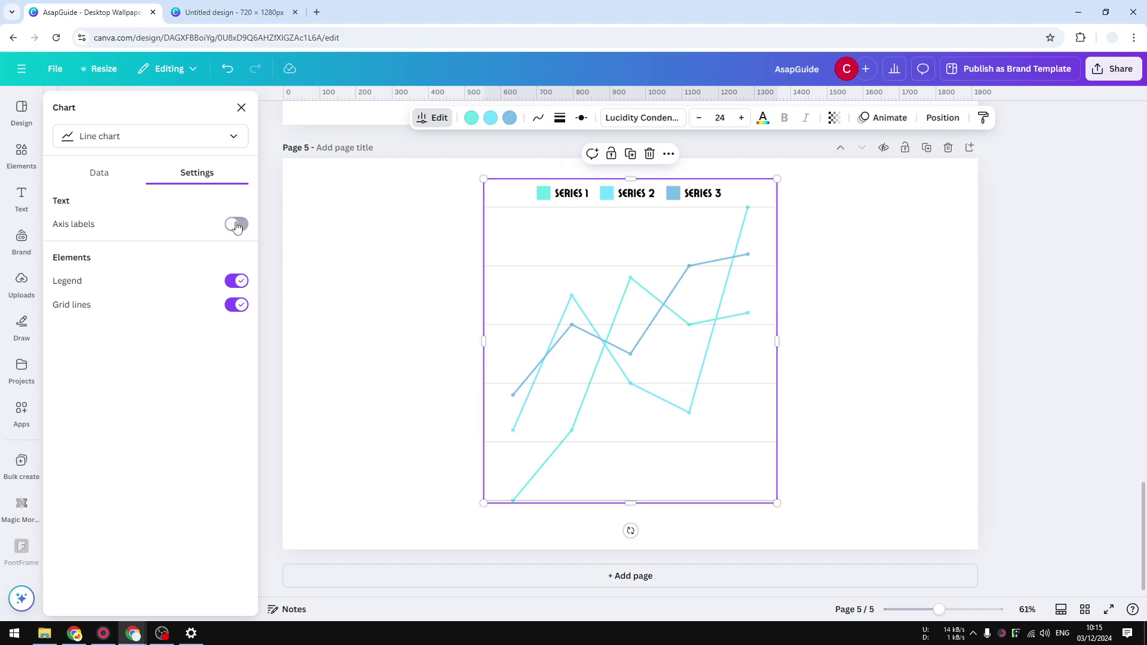
{"action": "left_click", "coordinate": [234, 231]}
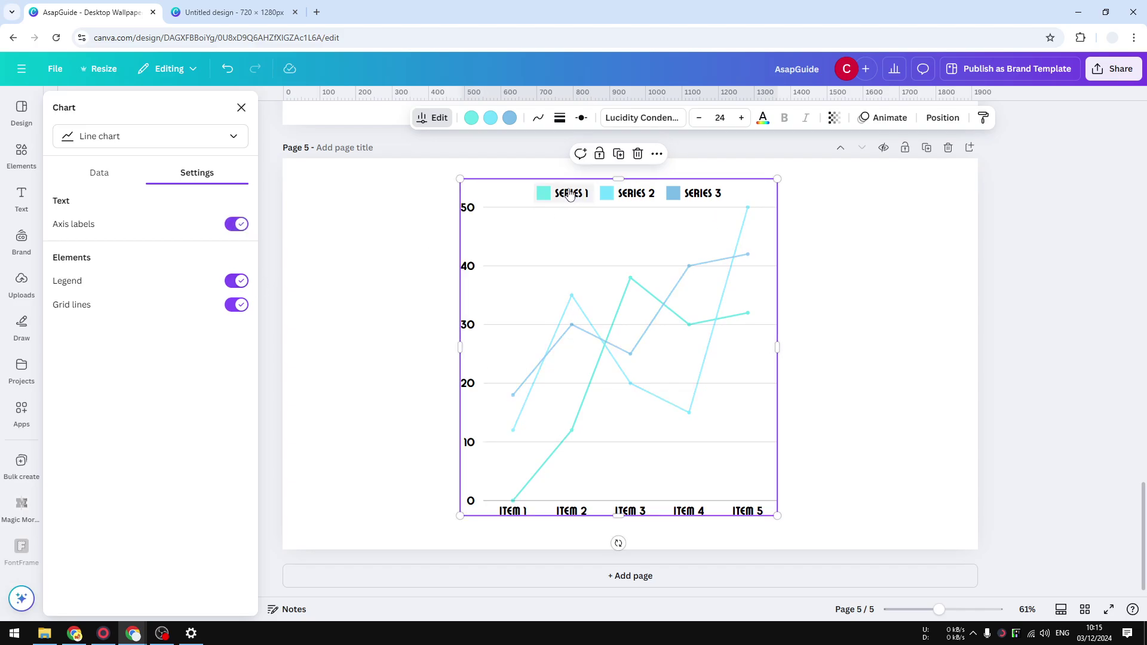
{"action": "left_click", "coordinate": [236, 281]}
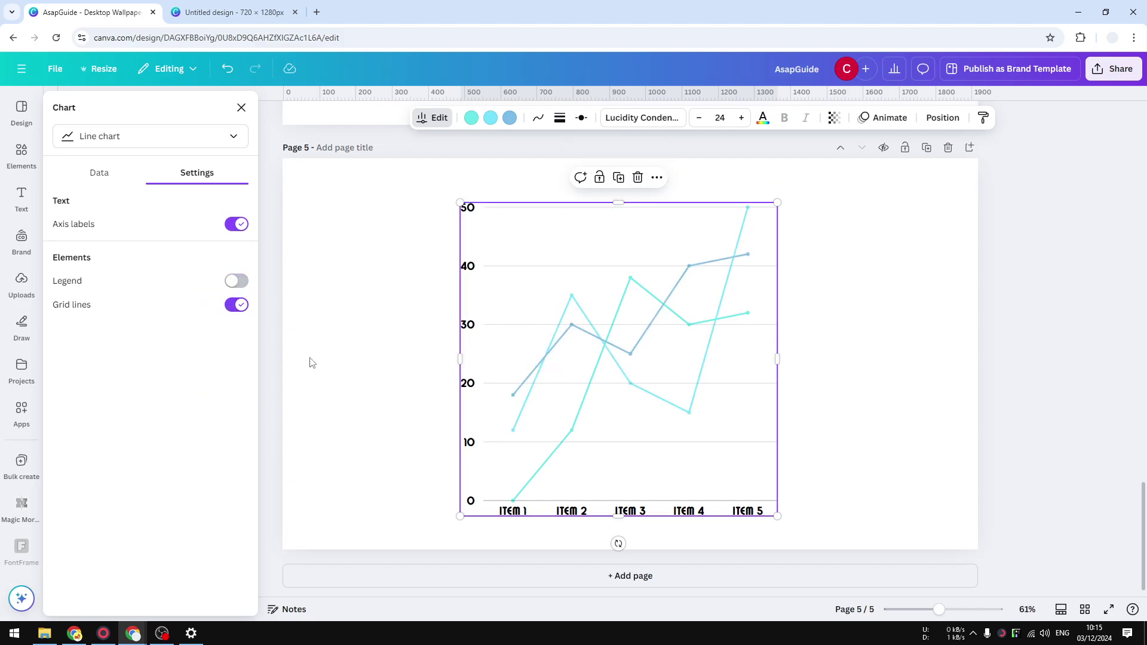
{"action": "left_click", "coordinate": [236, 281]}
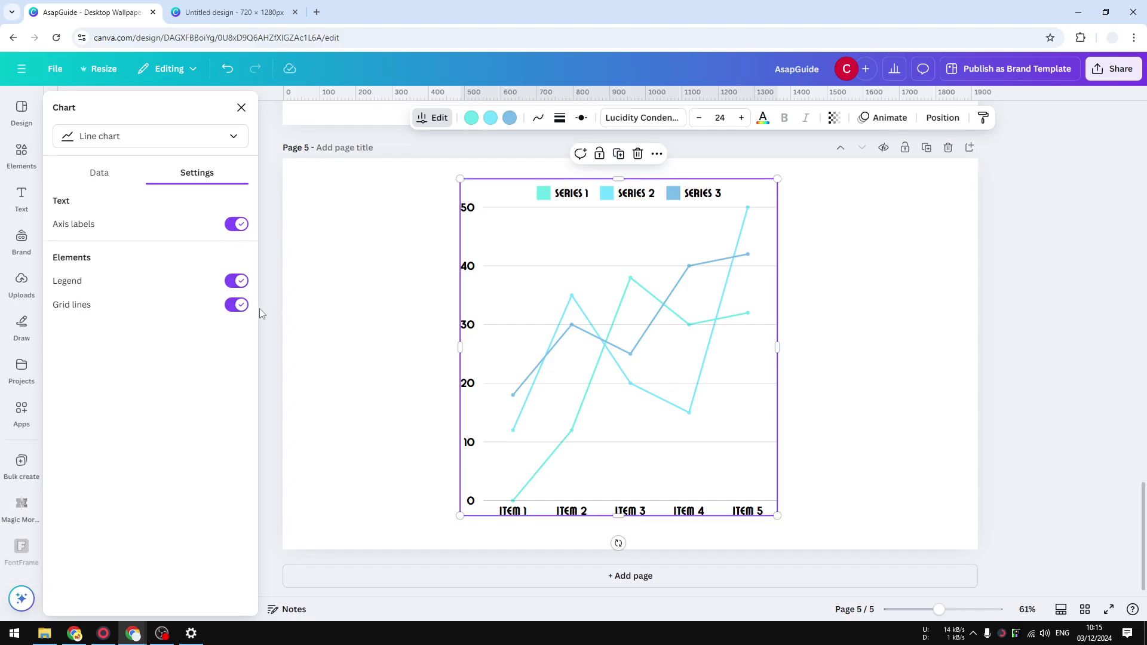
{"action": "left_click", "coordinate": [236, 305]}
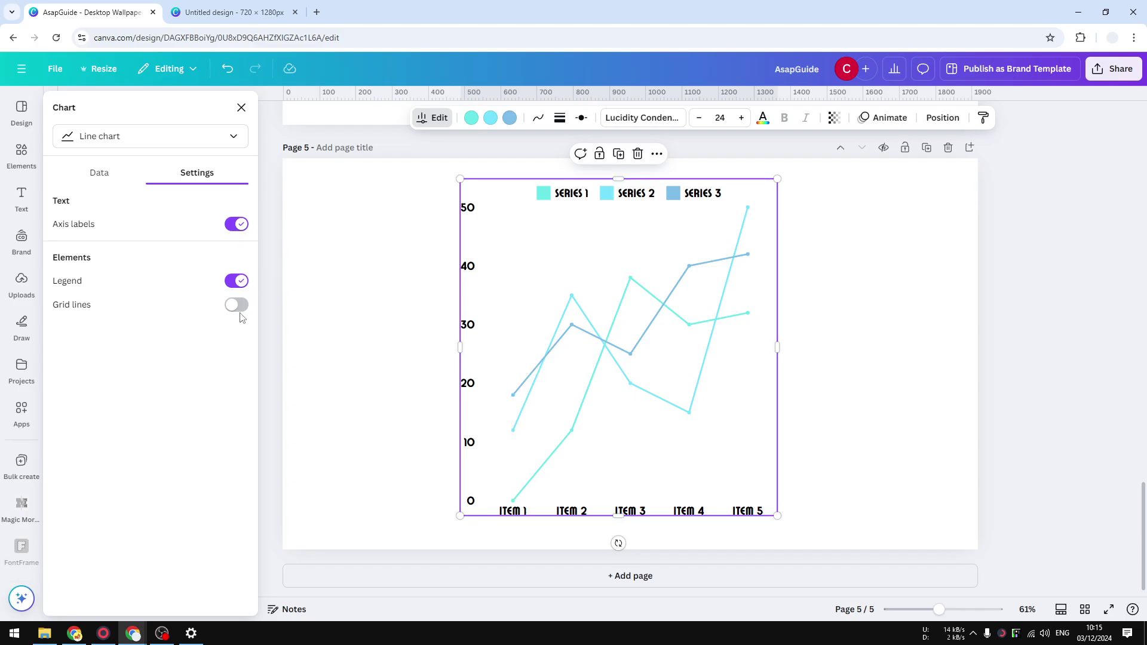
{"action": "left_click", "coordinate": [237, 306]}
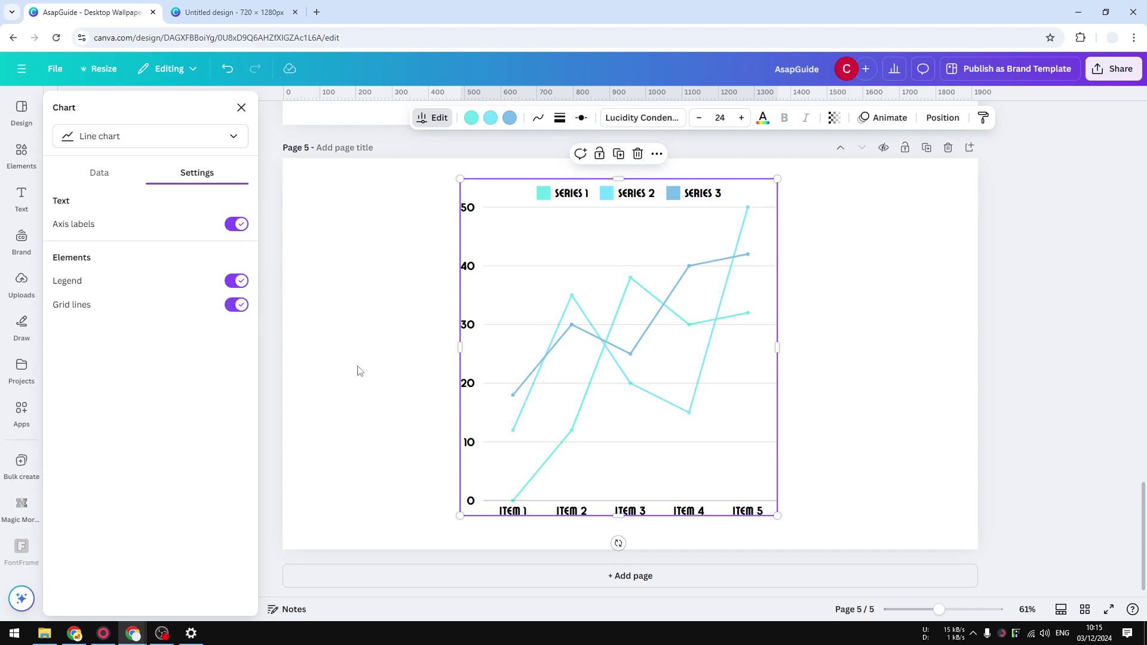
Recolor the Series 1 line coral red and the Series 3 line light green using the default solid colors
{"action": "left_click", "coordinate": [472, 117]}
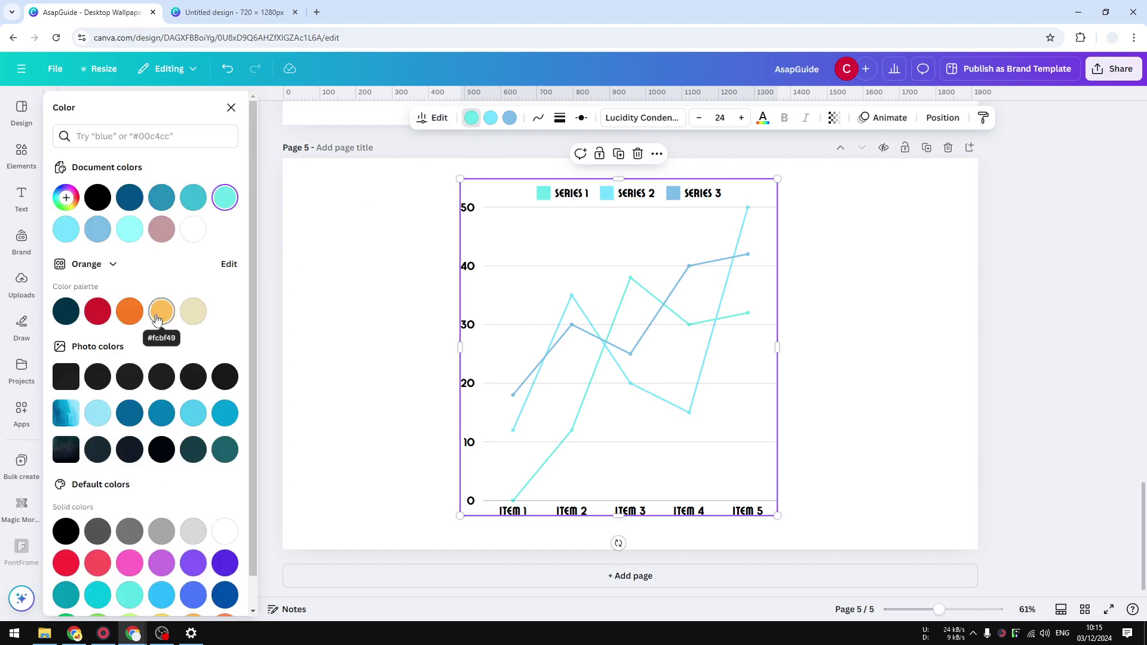
{"action": "left_click", "coordinate": [160, 317]}
{"action": "scroll", "coordinate": [181, 420], "scroll_direction": "down", "scroll_amount": 2}
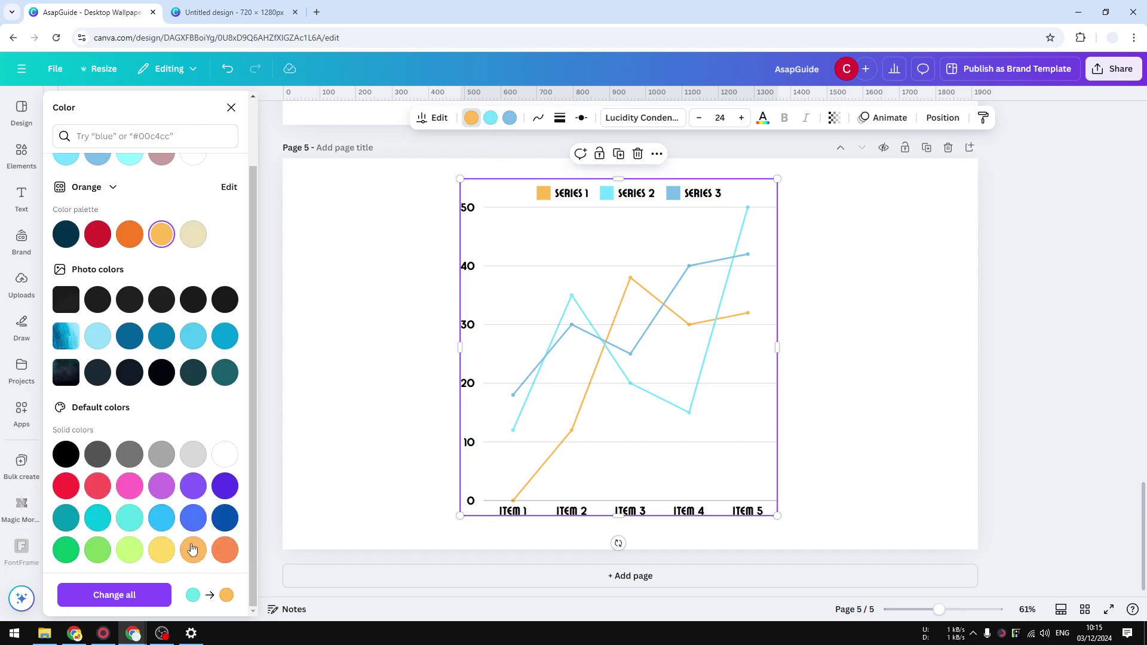
{"action": "left_click", "coordinate": [97, 484]}
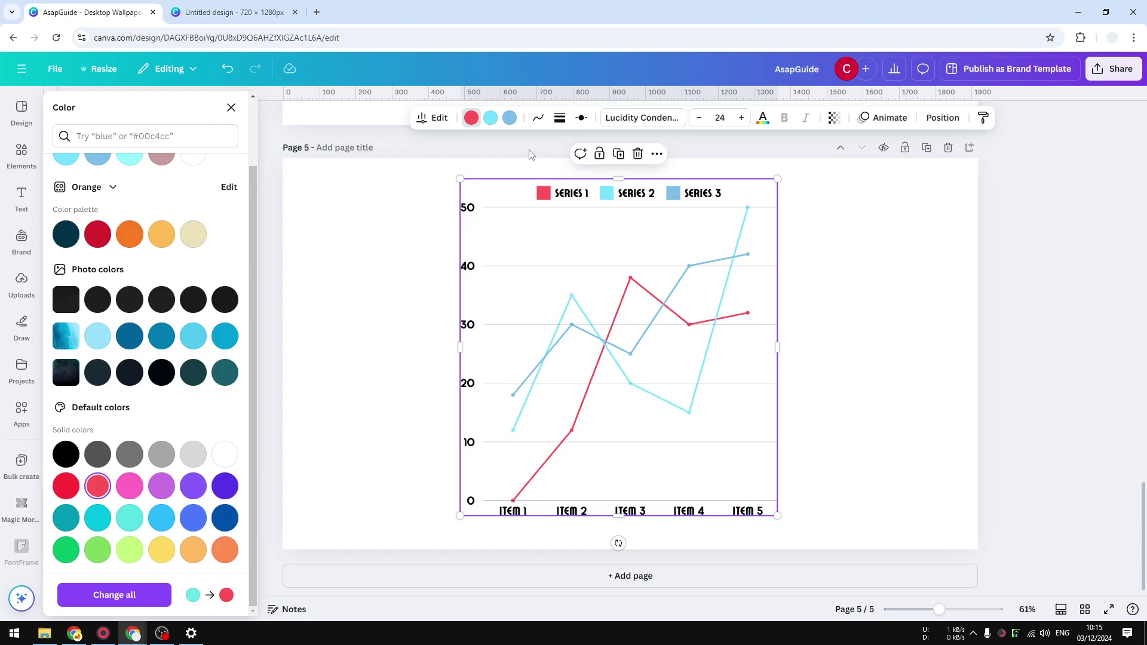
{"action": "left_click", "coordinate": [509, 117]}
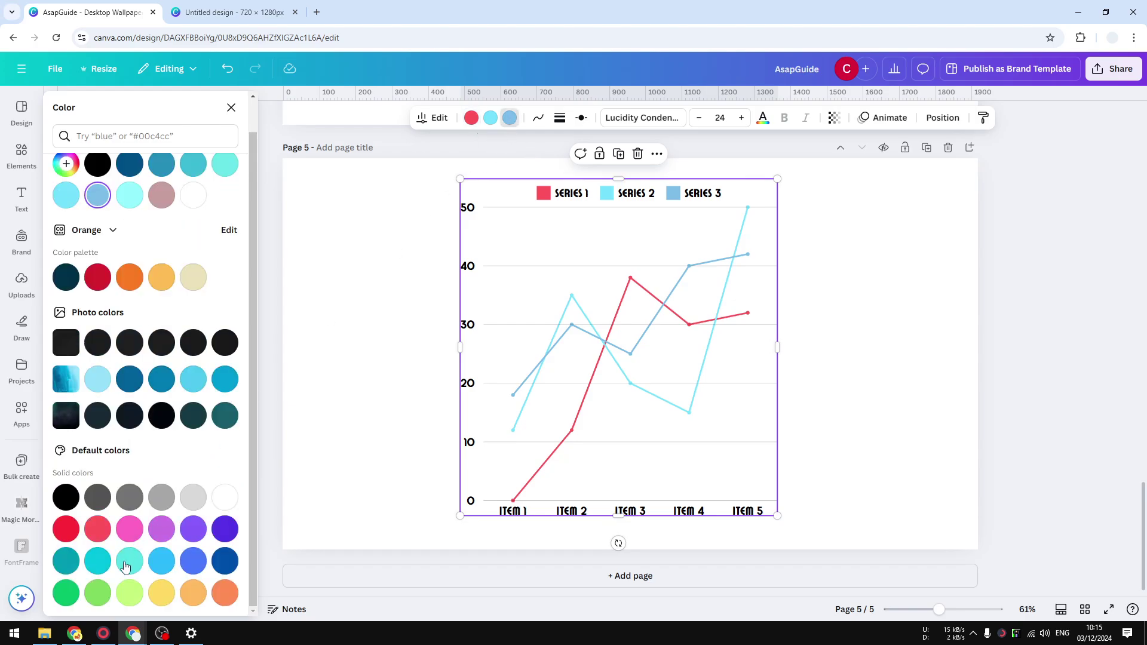
{"action": "left_click", "coordinate": [97, 594]}
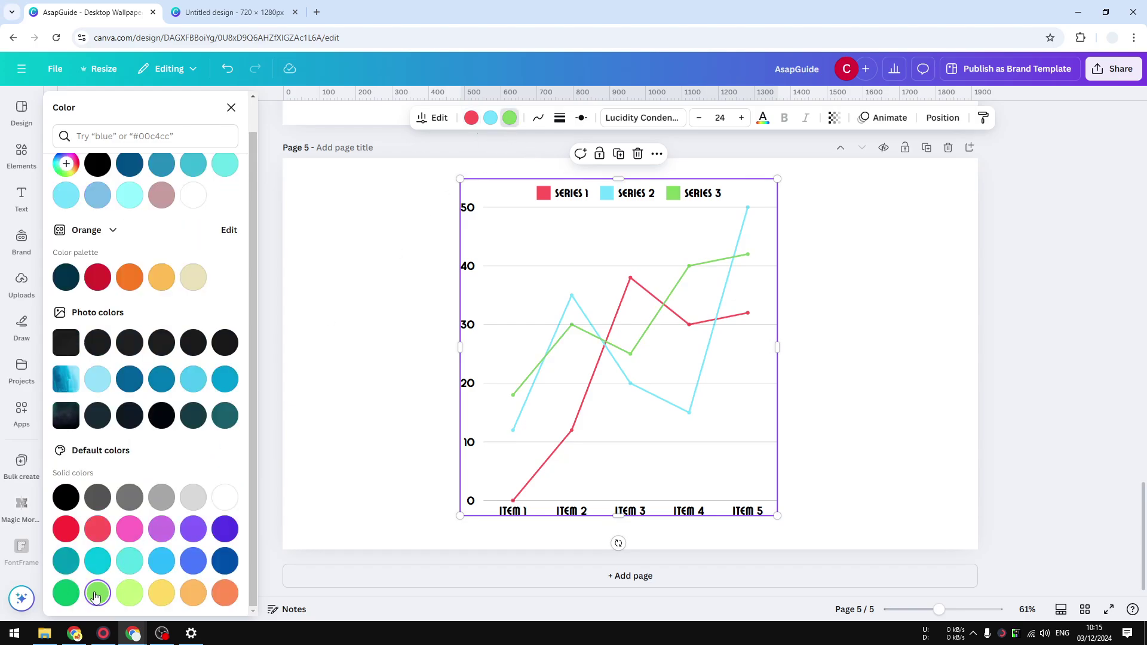
{"action": "left_click", "coordinate": [490, 117]}
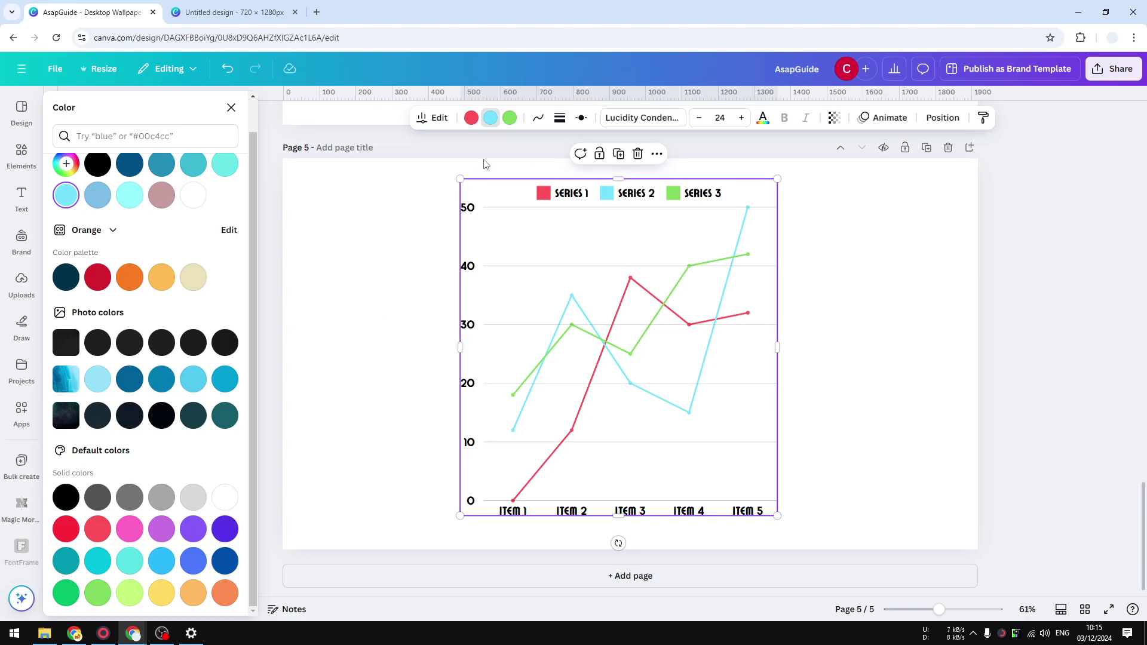
Change the chart's font to Retropix and set its data markers to circles of size 19
{"action": "left_click", "coordinate": [644, 119]}
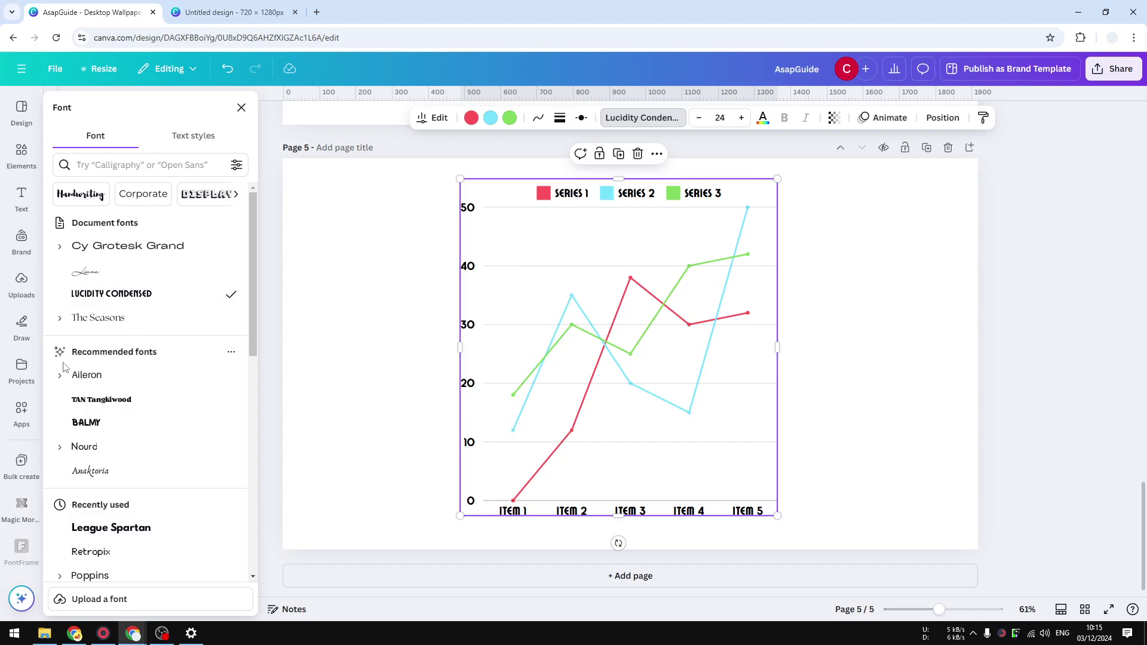
{"action": "left_click", "coordinate": [147, 554]}
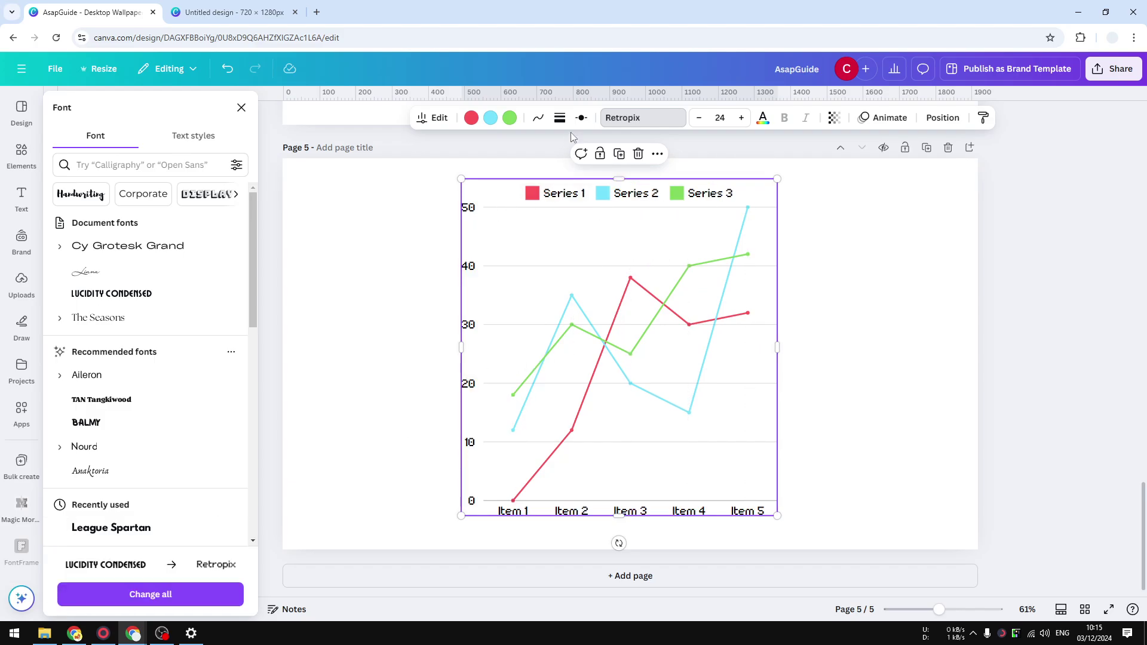
{"action": "left_click", "coordinate": [581, 118]}
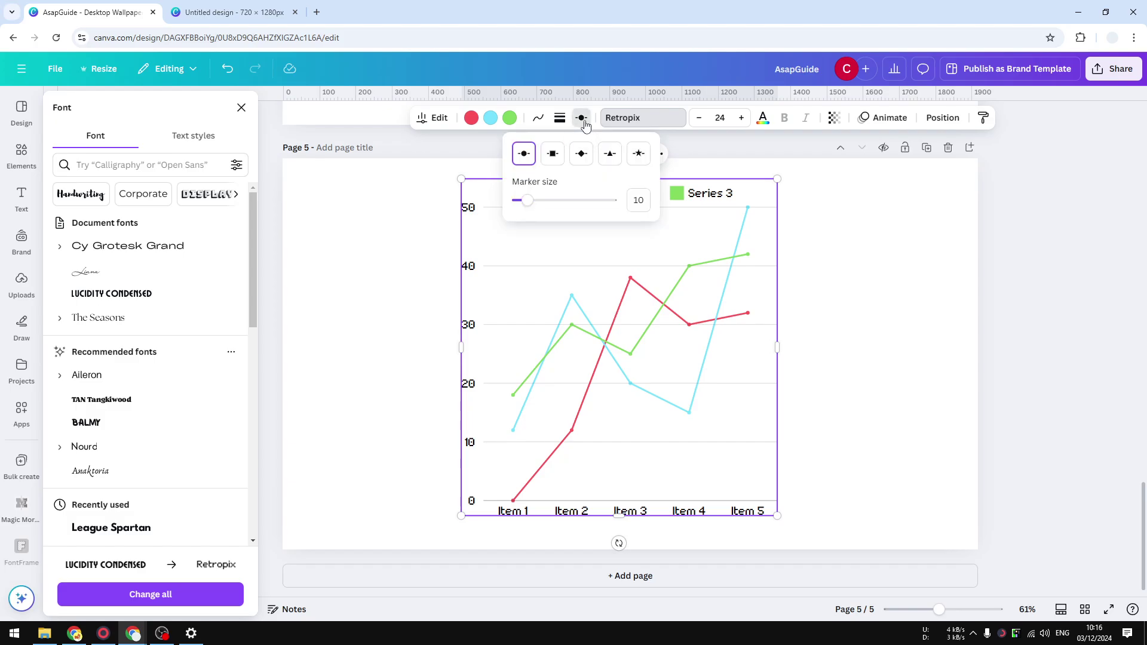
{"action": "left_click_drag", "start_coordinate": [527, 201], "coordinate": [536, 202]}
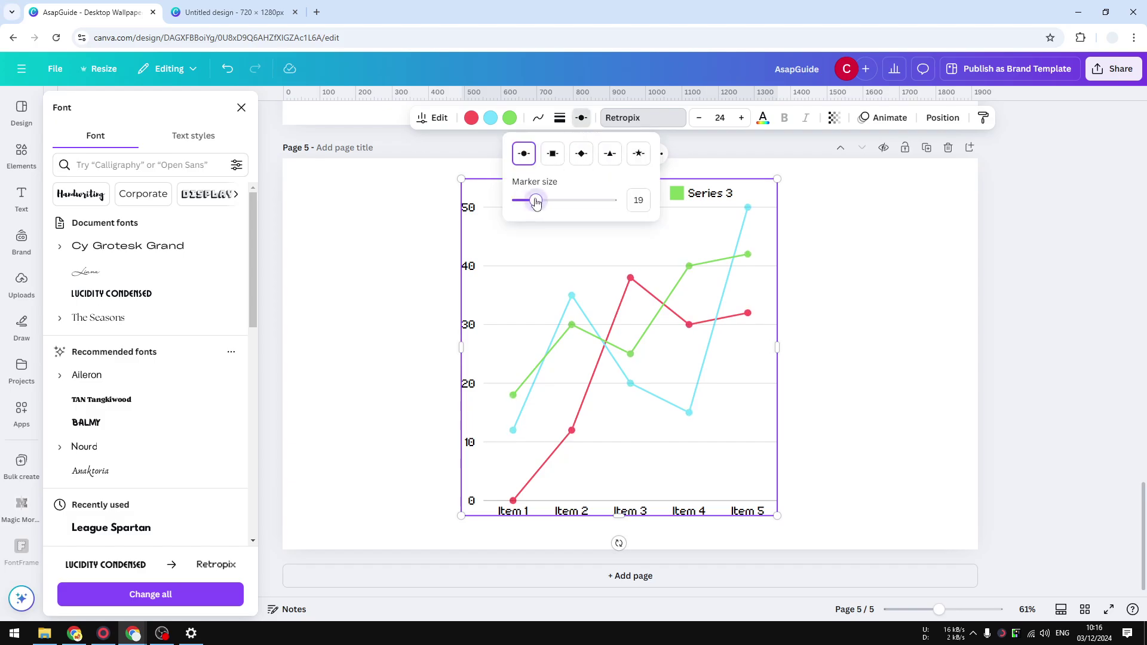
{"action": "left_click", "coordinate": [582, 154]}
{"action": "left_click", "coordinate": [525, 154]}
Set the chart's line weight to 9 and turn on line smoothing
{"action": "left_click", "coordinate": [560, 118]}
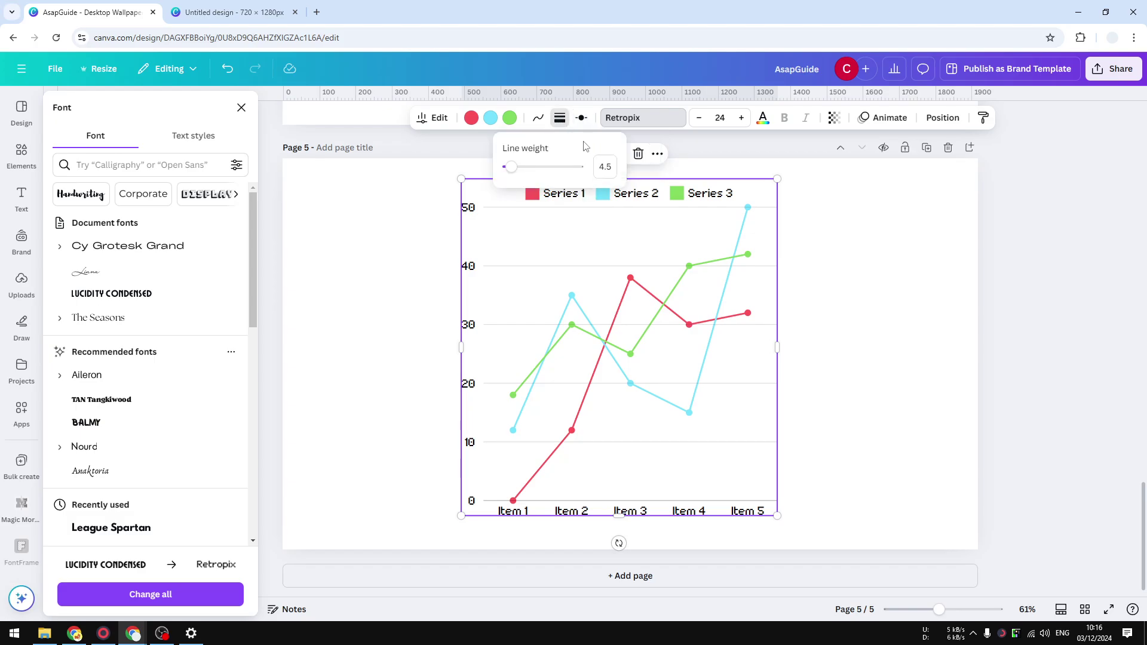
{"action": "left_click_drag", "start_coordinate": [509, 173], "coordinate": [515, 171]}
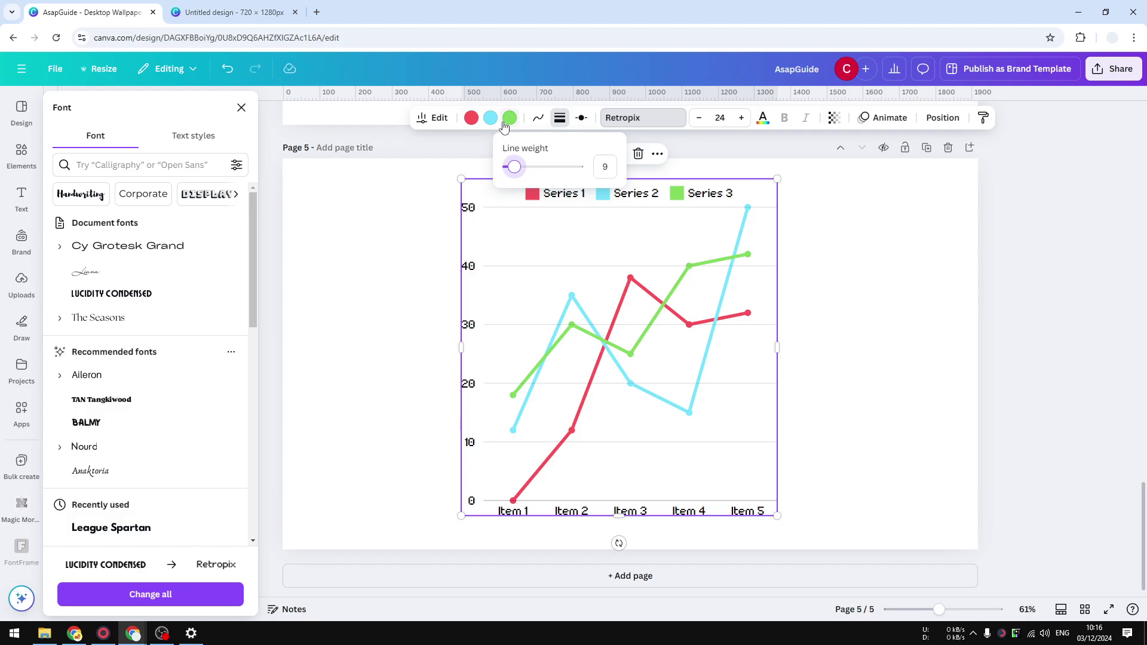
{"action": "left_click", "coordinate": [538, 118]}
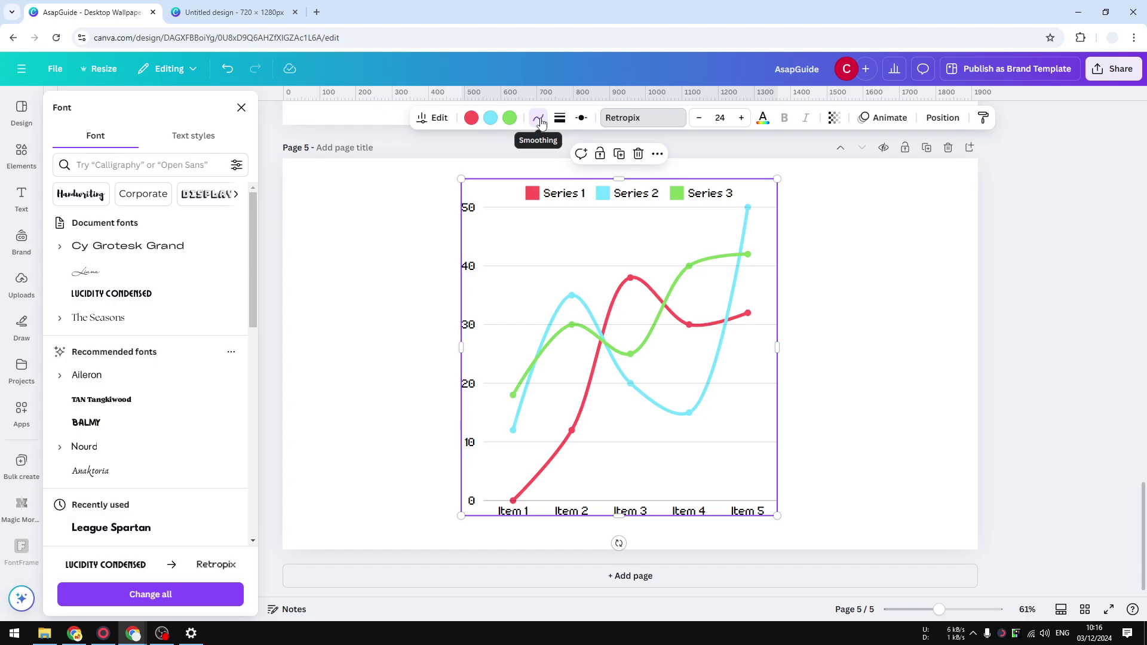
{"action": "left_click", "coordinate": [539, 120]}
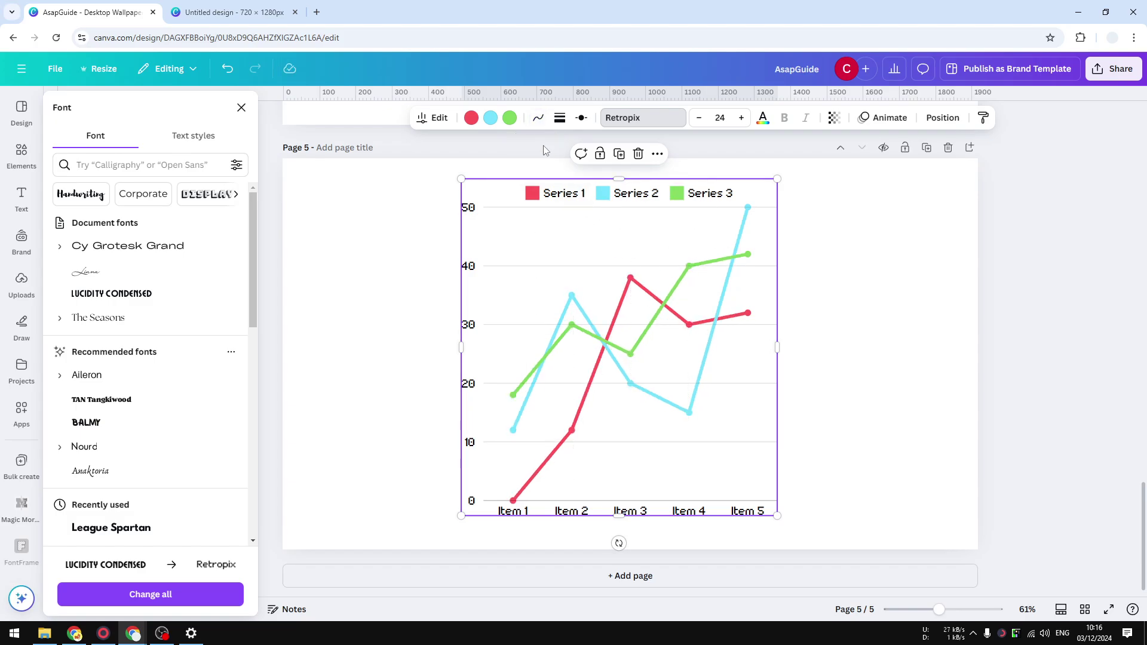
{"action": "left_click", "coordinate": [538, 118]}
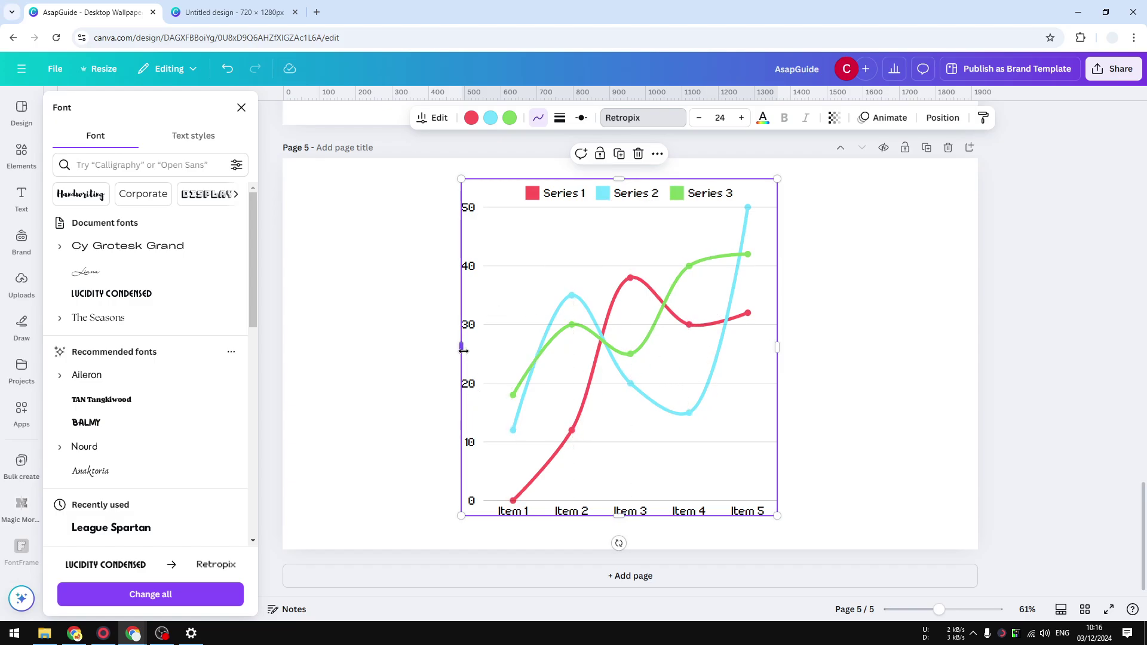
Stretch the chart horizontally on both sides so it covers most of page 5's width
{"action": "left_click_drag", "start_coordinate": [463, 351], "coordinate": [321, 350]}
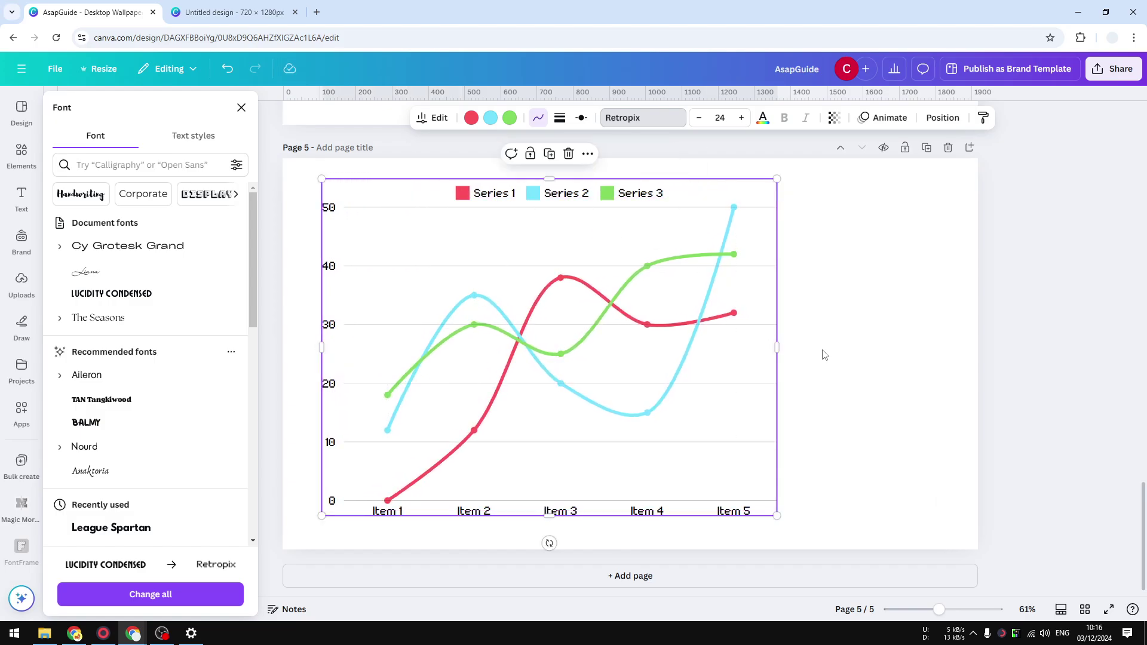
{"action": "left_click_drag", "start_coordinate": [777, 354], "coordinate": [928, 330]}
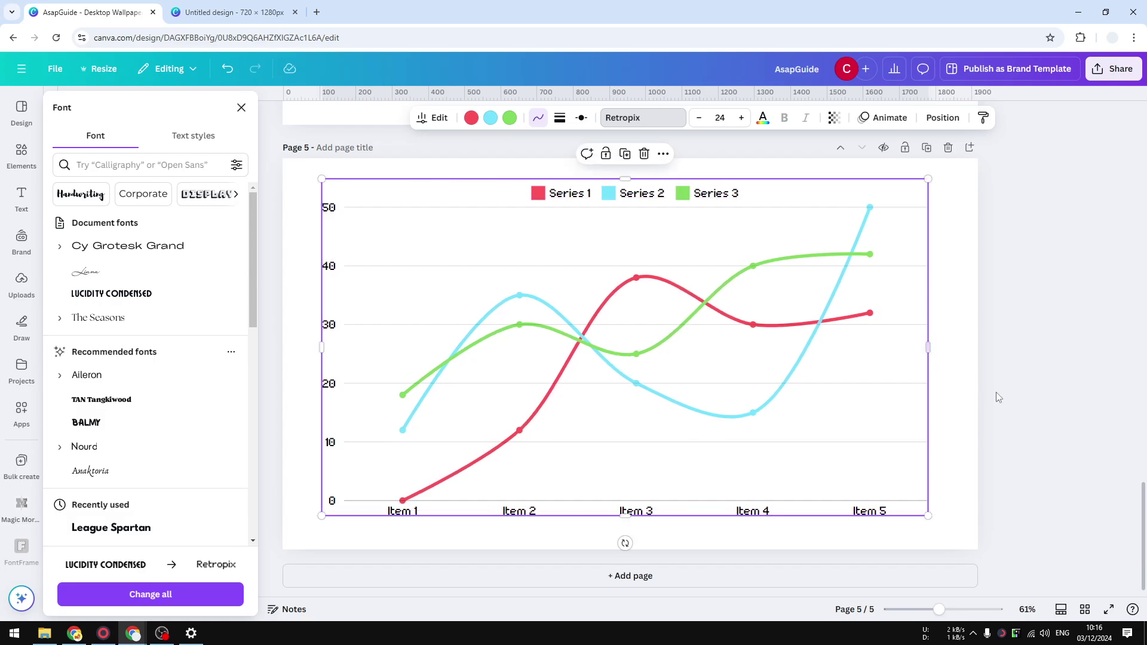